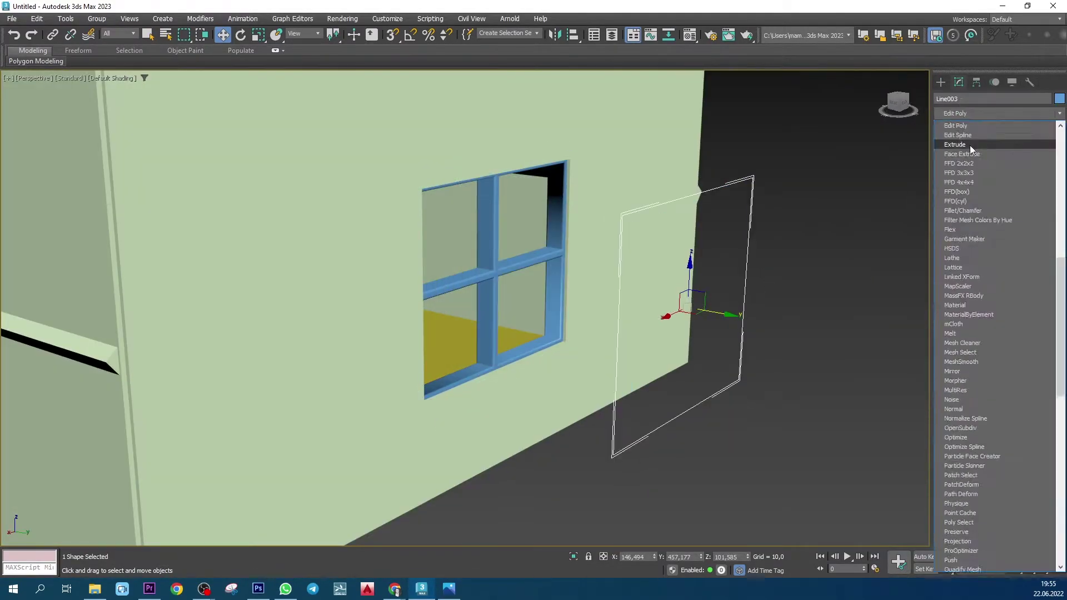
Step: Extrude the floor outline into a solid slab
{"action": "left_click", "coordinate": [955, 144]}
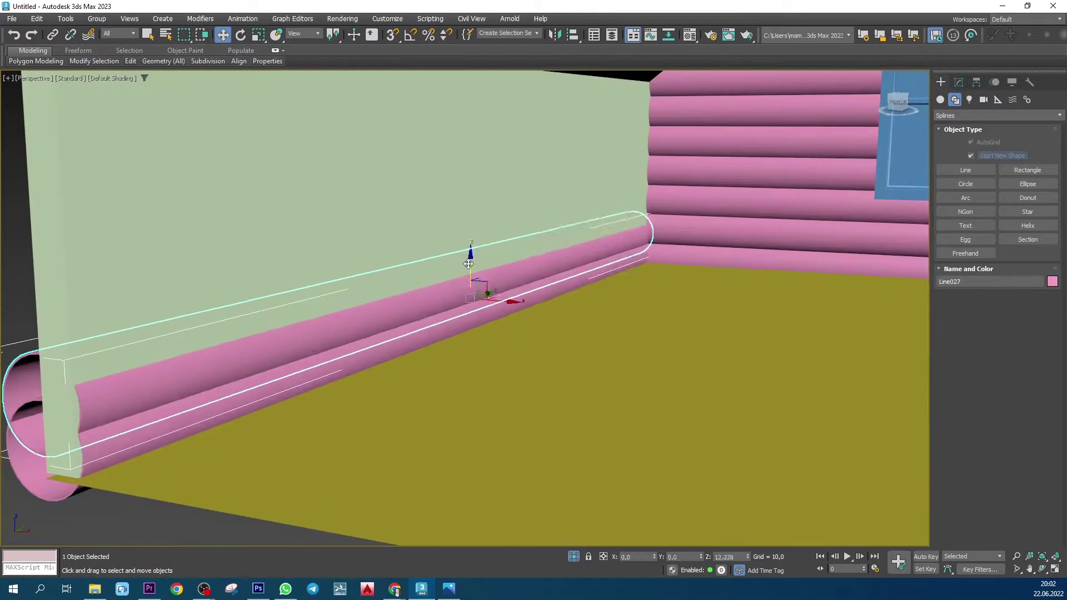
Step: Shift-drag the pink log to place a copy, Line027, along the wall
{"action": "left_click_drag", "start_coordinate": [470, 289], "coordinate": [427, 322], "text": "shift"}
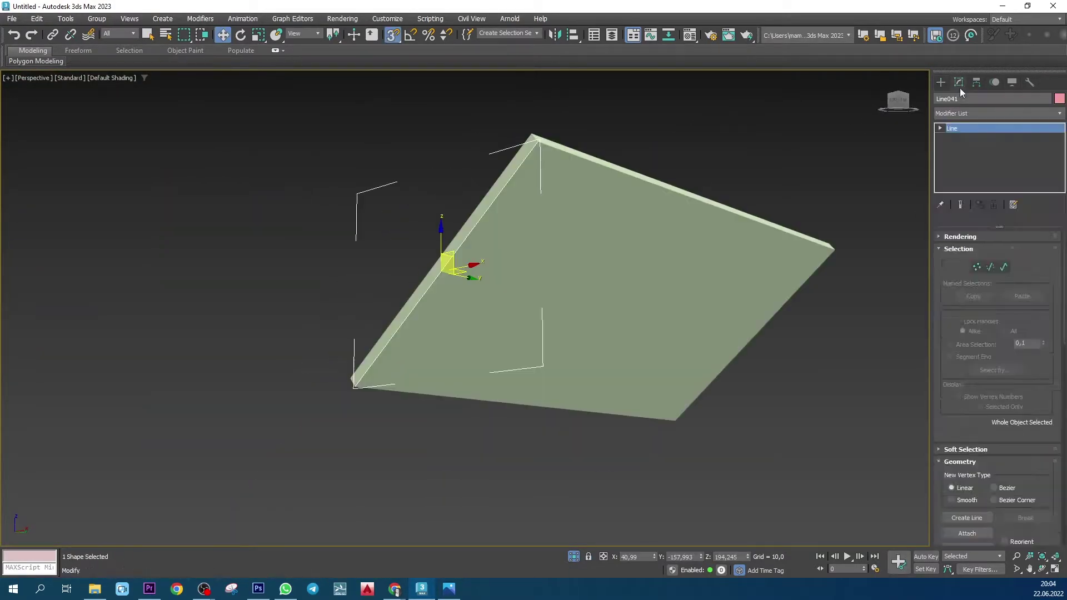
Step: Add a Sweep modifier to Line041 from the Modifier List
{"action": "left_click", "coordinate": [989, 112]}
{"action": "left_click", "coordinate": [981, 348]}
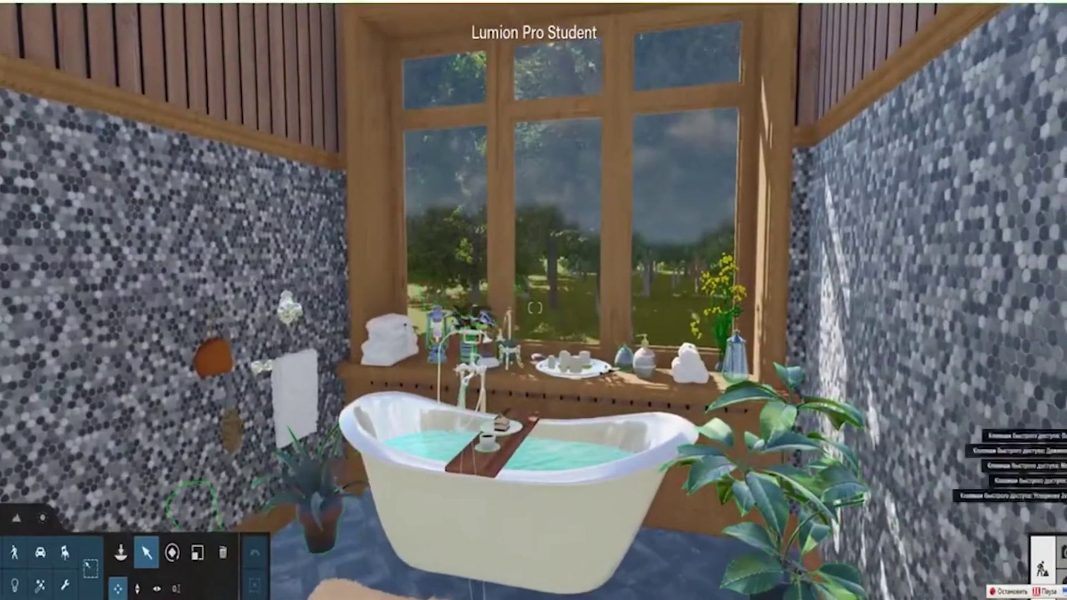
{"action": "key", "text": "a"}
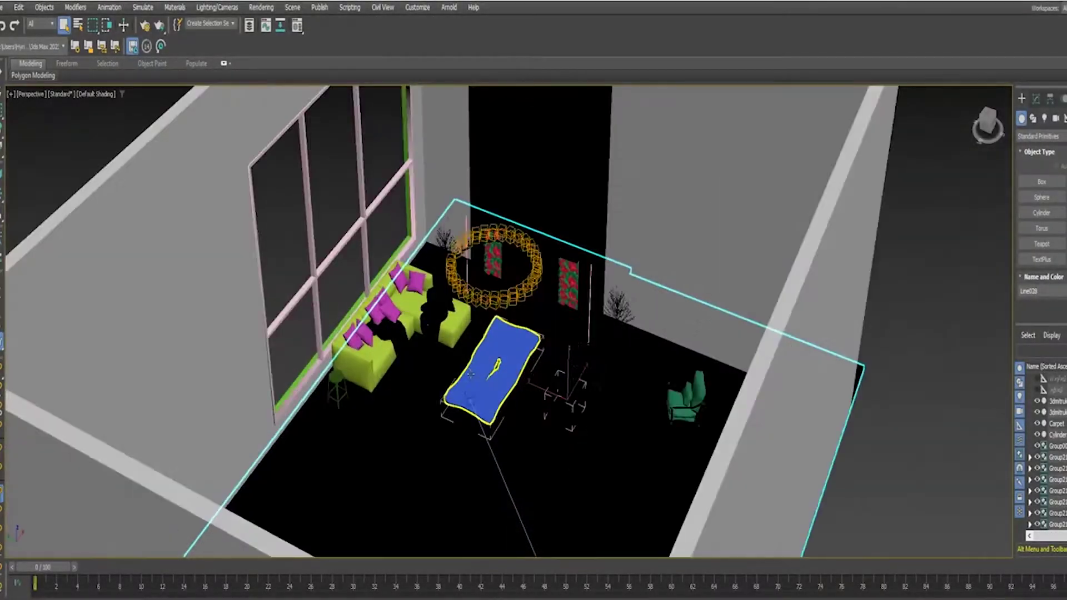
{"action": "mouse_move", "coordinate": [471, 365]}
{"action": "middle_mouse_down", "text": "alt"}
{"action": "mouse_move", "coordinate": [476, 350]}
{"action": "mouse_move", "coordinate": [459, 373]}
{"action": "middle_mouse_up", "text": "alt"}
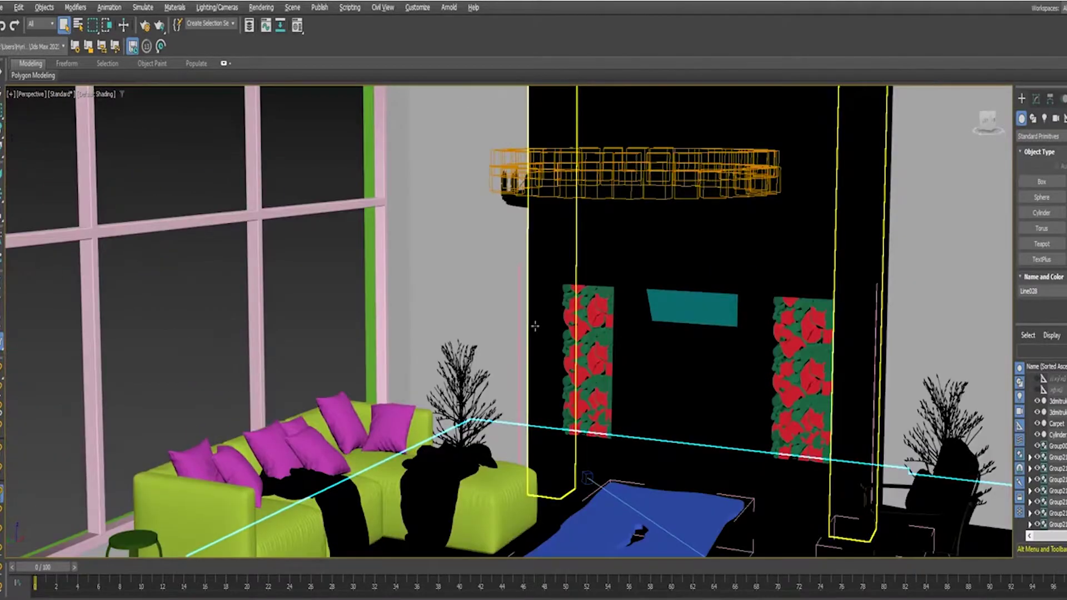
{"action": "middle_click_drag", "start_coordinate": [534, 326], "coordinate": [541, 334], "text": "alt"}
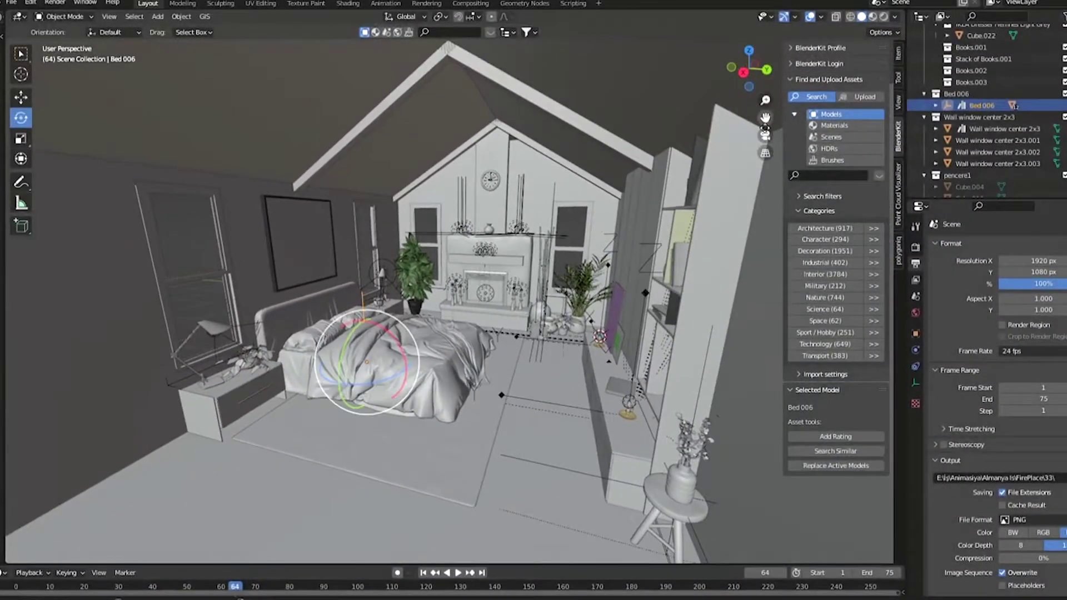
Step: View through the camera, play and stop the animation, then switch to Rendered shading
{"action": "left_click", "coordinate": [765, 135]}
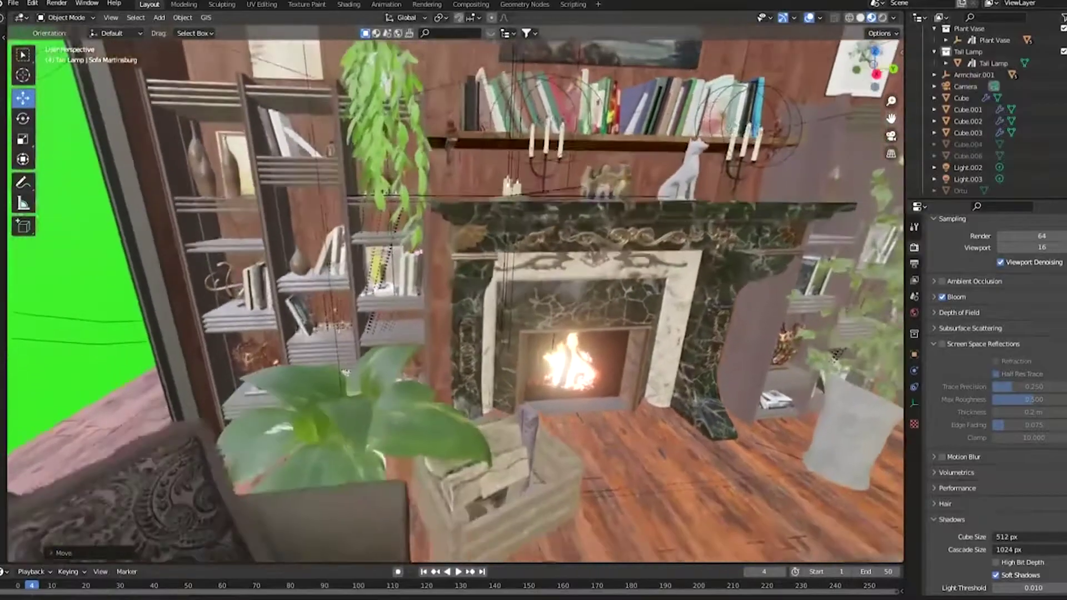
{"action": "left_click", "coordinate": [458, 572]}
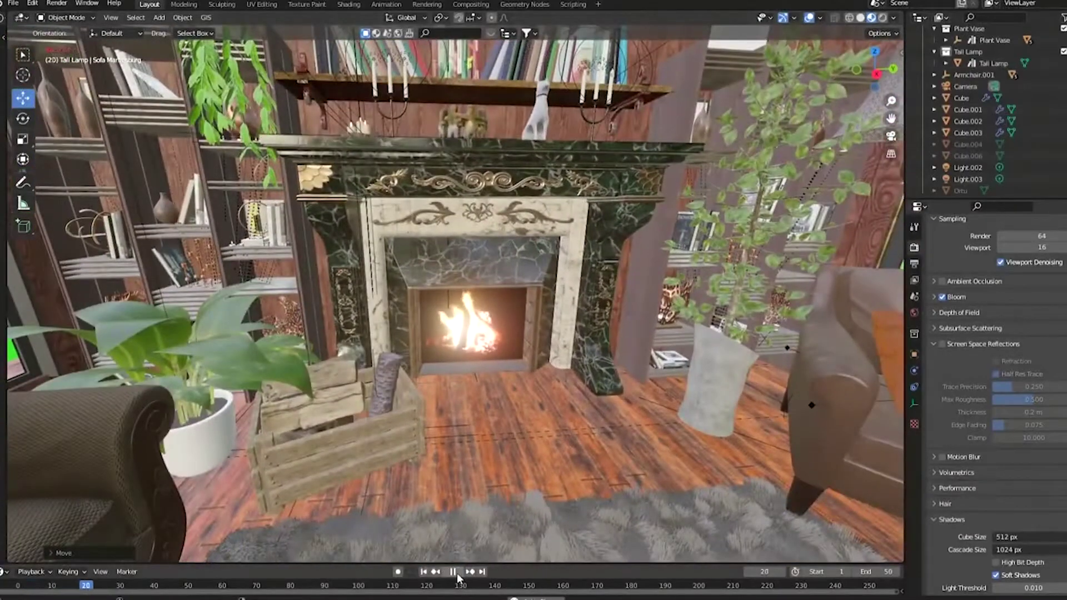
{"action": "left_click", "coordinate": [453, 572]}
{"action": "left_click", "coordinate": [891, 136]}
{"action": "left_click", "coordinate": [882, 18]}
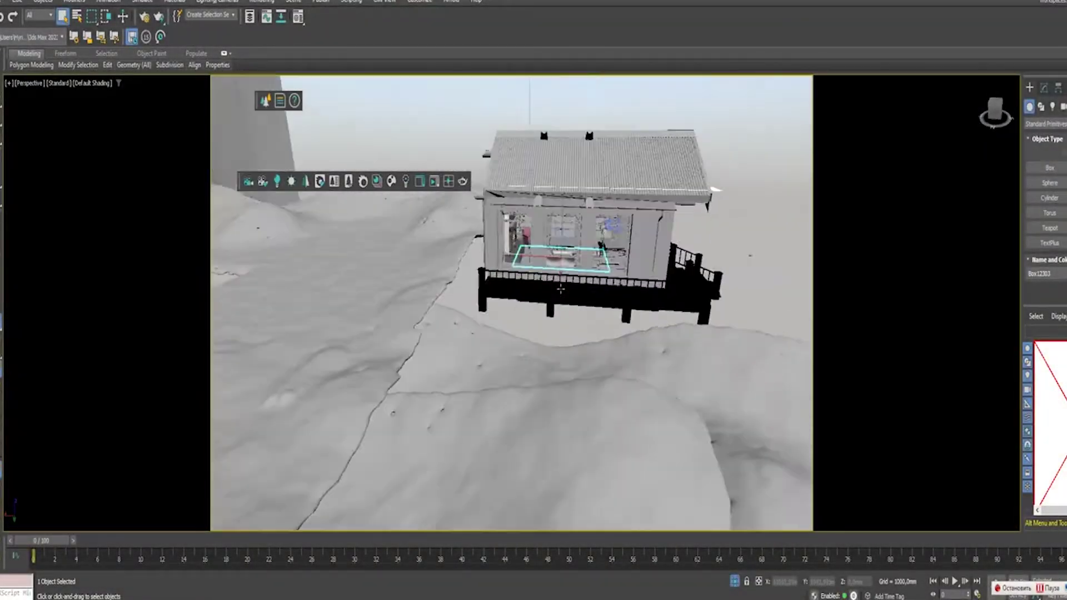
Step: Zoom into the house and view it through CoronaCamera001
{"action": "key", "text": "c"}
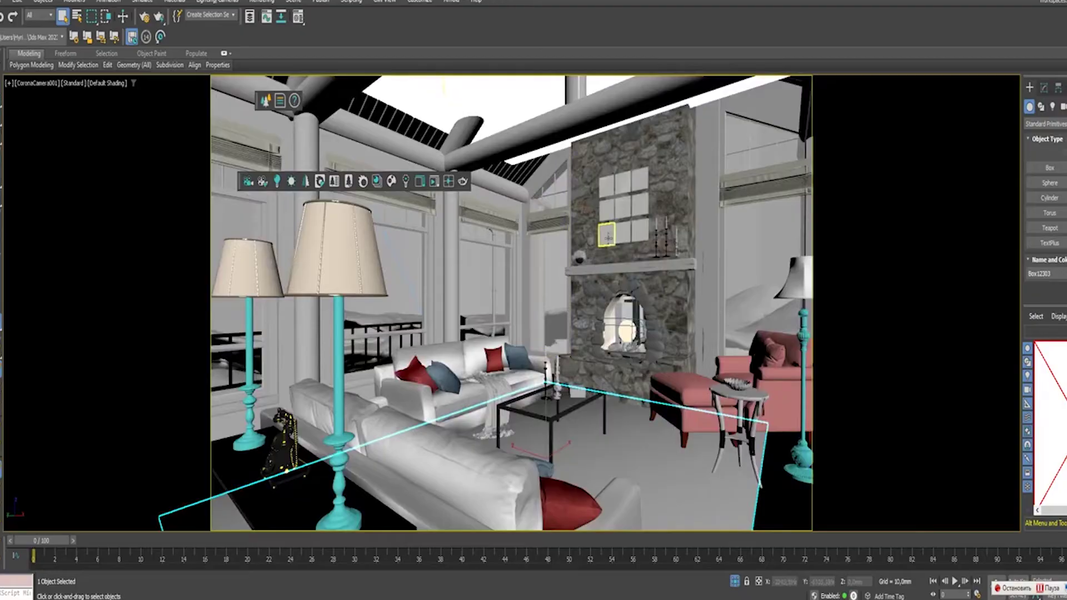
{"action": "scroll", "coordinate": [555, 311], "scroll_direction": "up", "scroll_amount": 5}
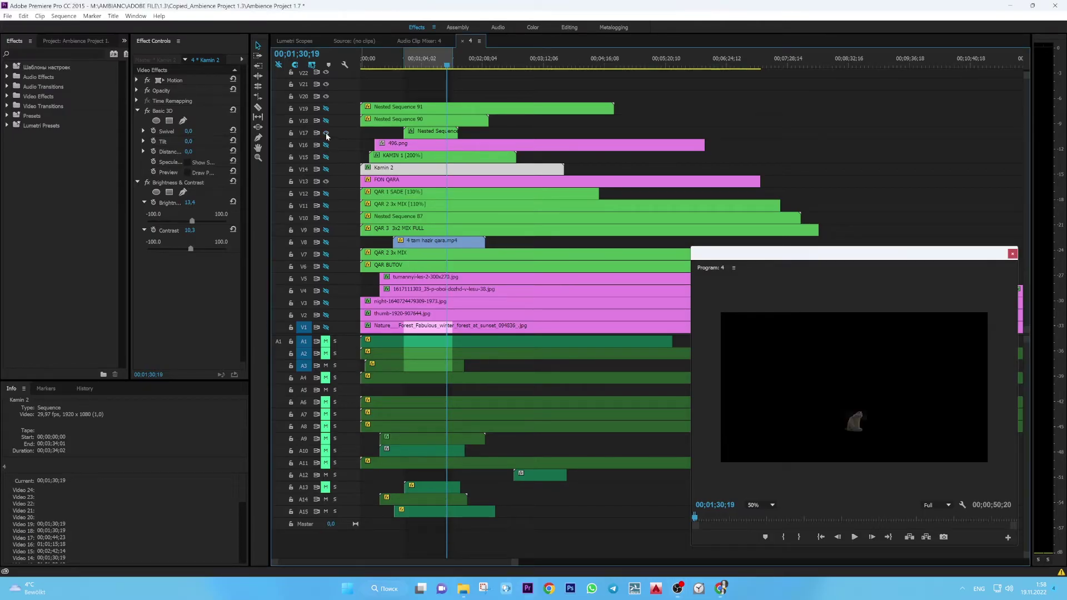
Step: Turn on output for V14, V13, V8 (rain), V5 (forest) and V16 (cabin fireplace)
{"action": "left_click", "coordinate": [327, 170]}
{"action": "left_click", "coordinate": [326, 183]}
{"action": "left_click", "coordinate": [327, 243]}
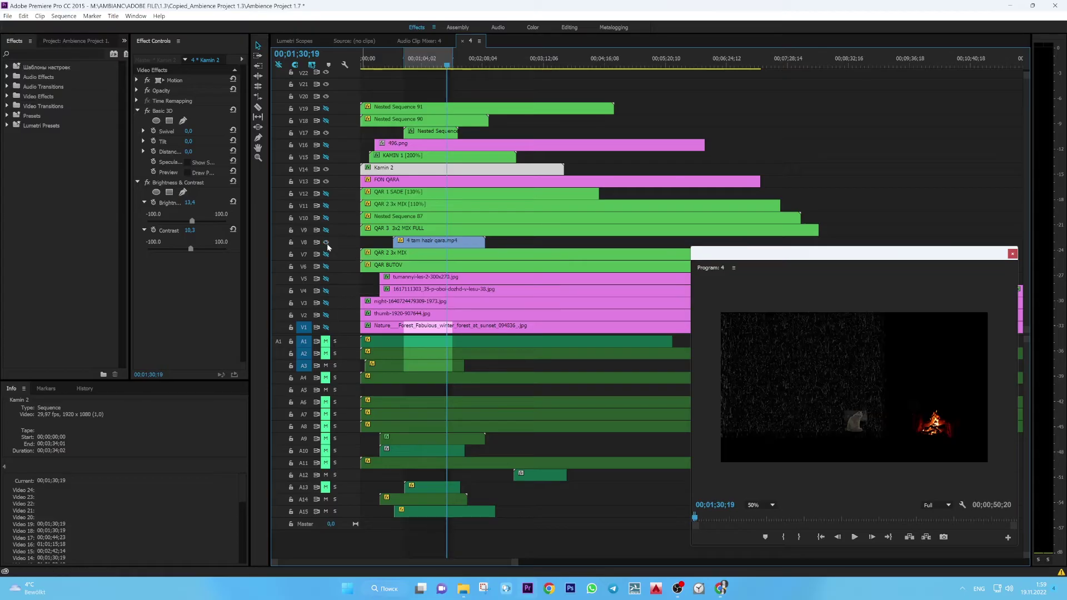
{"action": "left_click", "coordinate": [328, 280]}
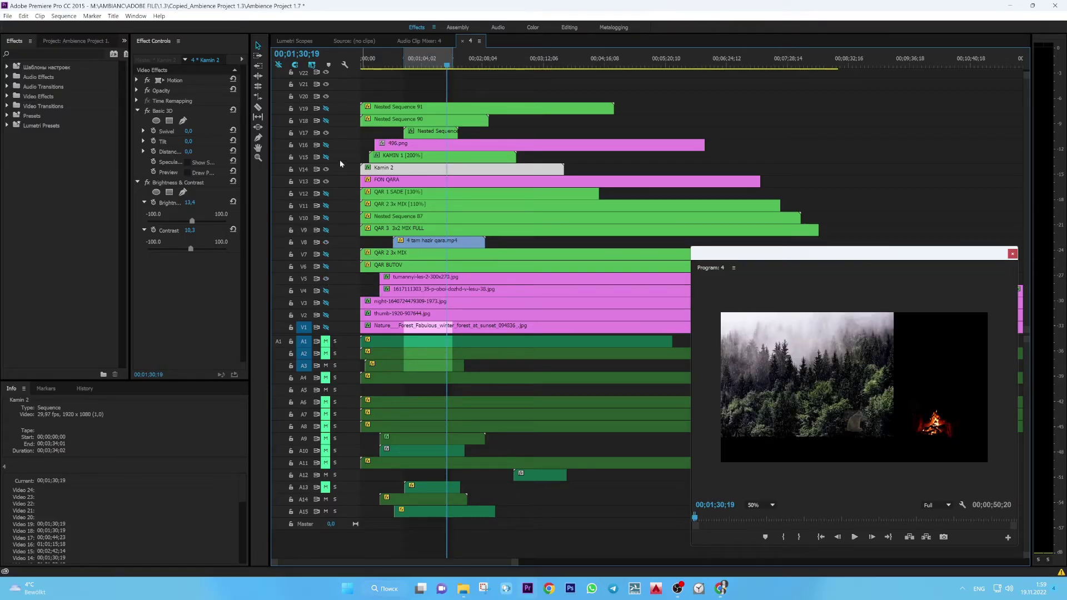
{"action": "left_click", "coordinate": [327, 145]}
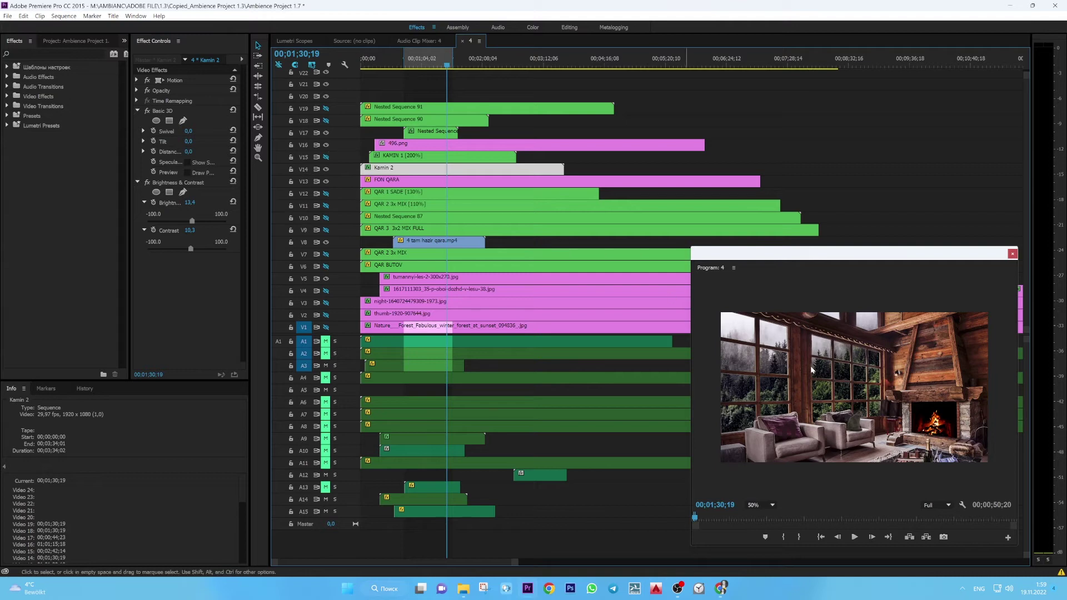
Step: Preview the composite enlarged at 75%, then move the Nested Sequence 53 audio to A2
{"action": "left_click_drag", "start_coordinate": [692, 252], "coordinate": [310, 67]}
{"action": "left_click", "coordinate": [378, 502]}
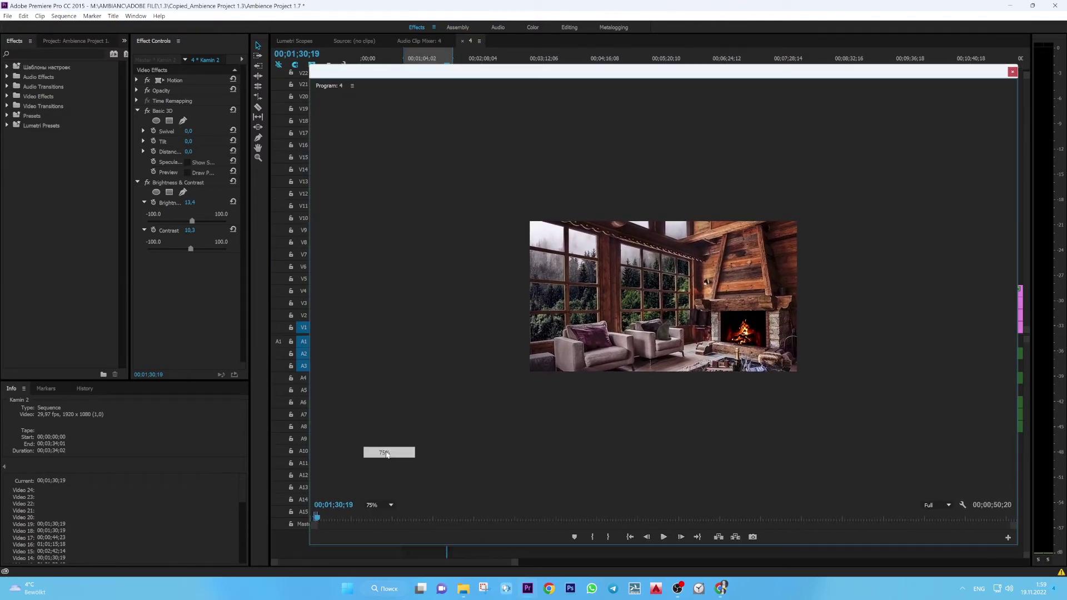
{"action": "left_click", "coordinate": [389, 451]}
{"action": "left_click_drag", "start_coordinate": [432, 83], "coordinate": [372, 69]}
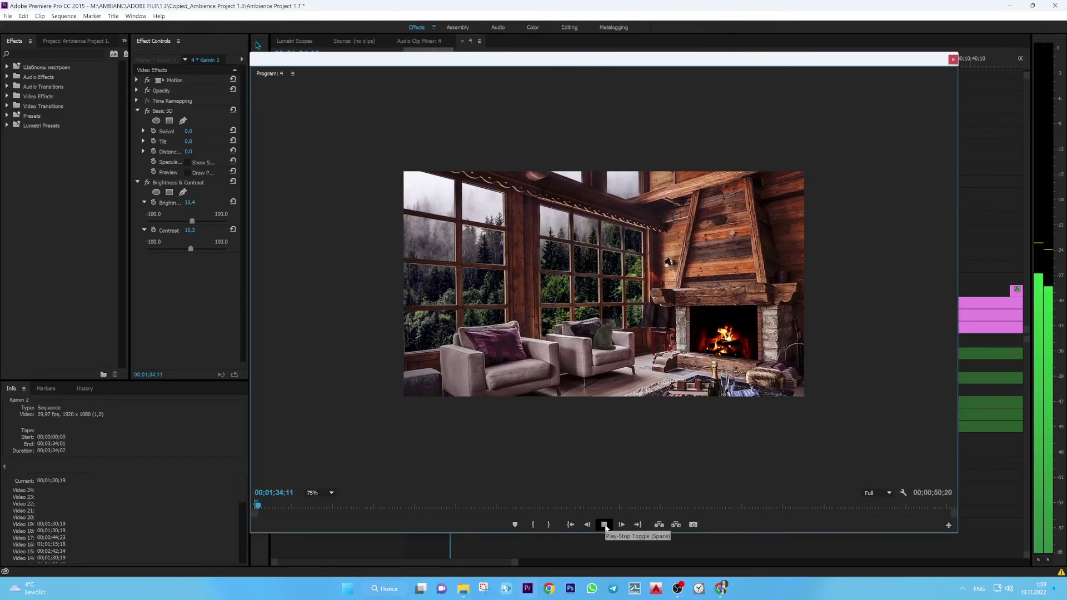
{"action": "left_click", "coordinate": [605, 525]}
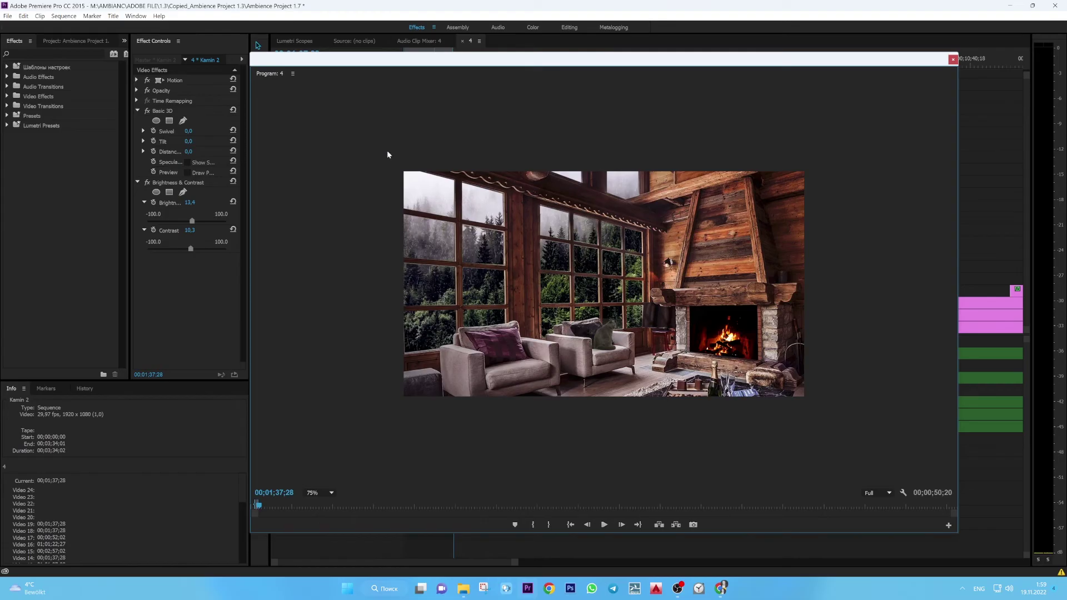
{"action": "left_click_drag", "start_coordinate": [249, 50], "coordinate": [704, 253]}
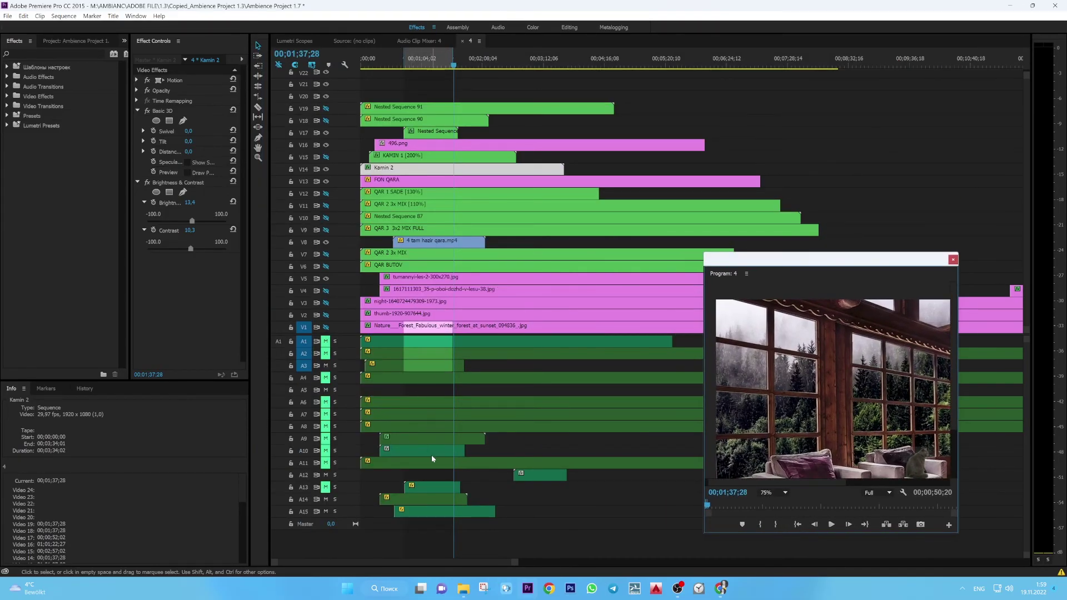
{"action": "left_click_drag", "start_coordinate": [425, 429], "coordinate": [421, 358]}
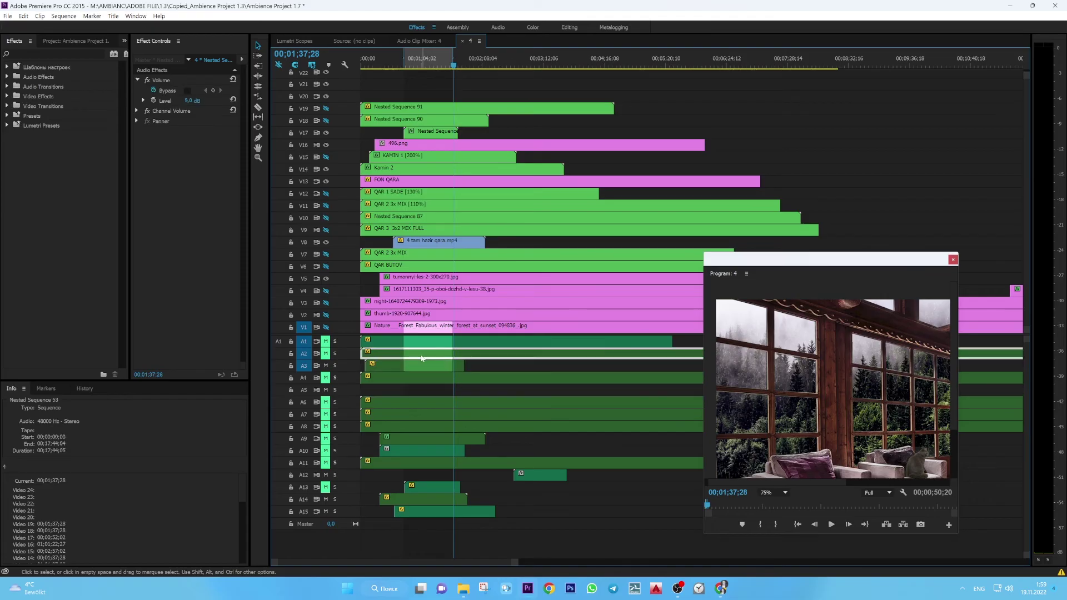
Step: Play the enlarged composite at 100% zoom, stopping at 00;01;45;01
{"action": "left_click_drag", "start_coordinate": [703, 250], "coordinate": [153, 57]}
{"action": "left_click", "coordinate": [234, 492]}
{"action": "left_click", "coordinate": [223, 450]}
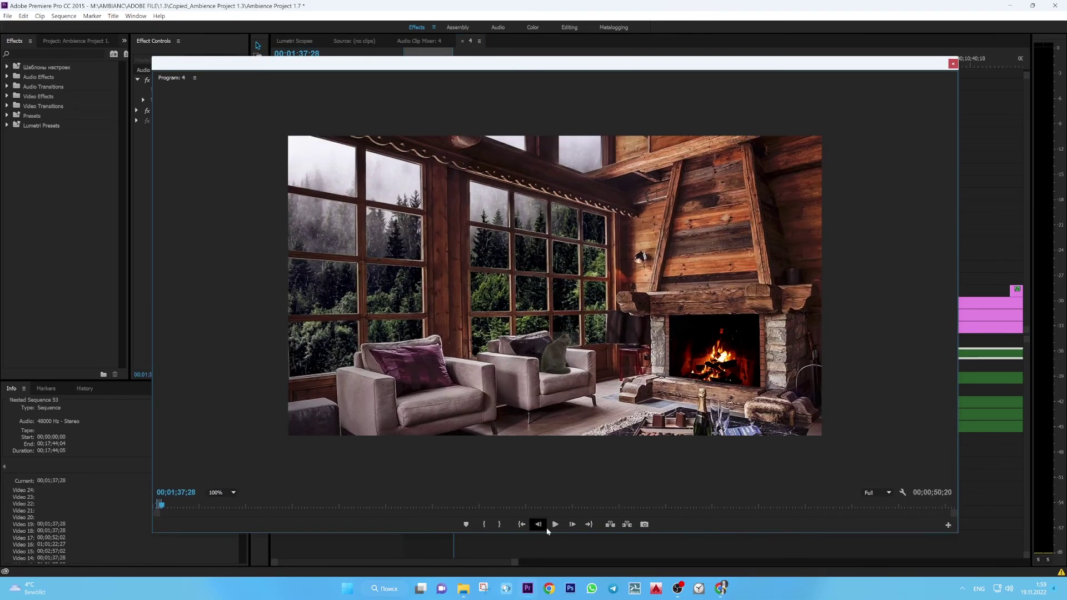
{"action": "left_click", "coordinate": [555, 524]}
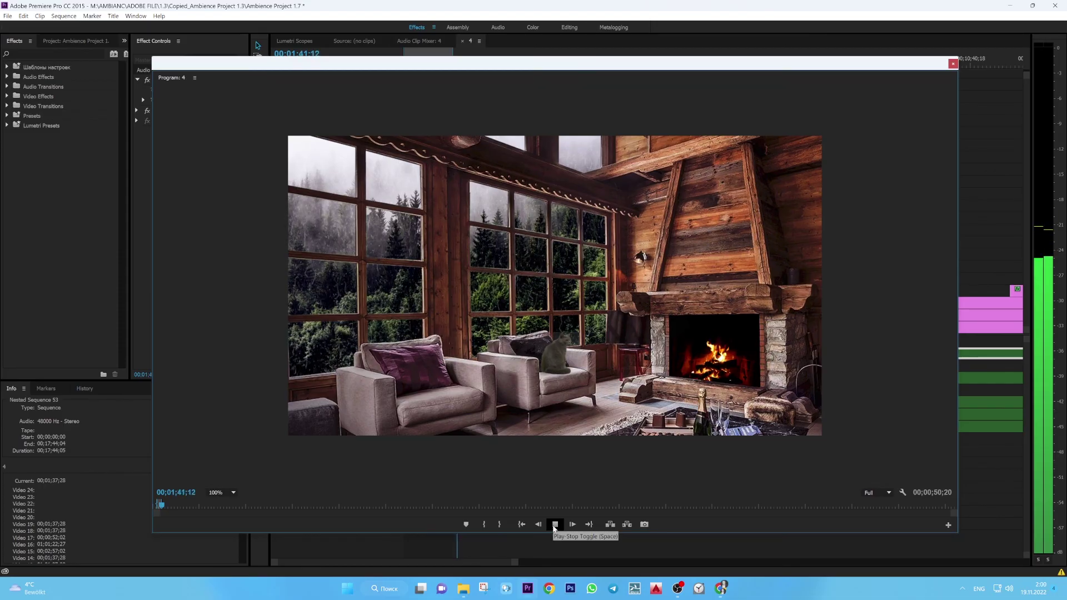
{"action": "left_click", "coordinate": [553, 526]}
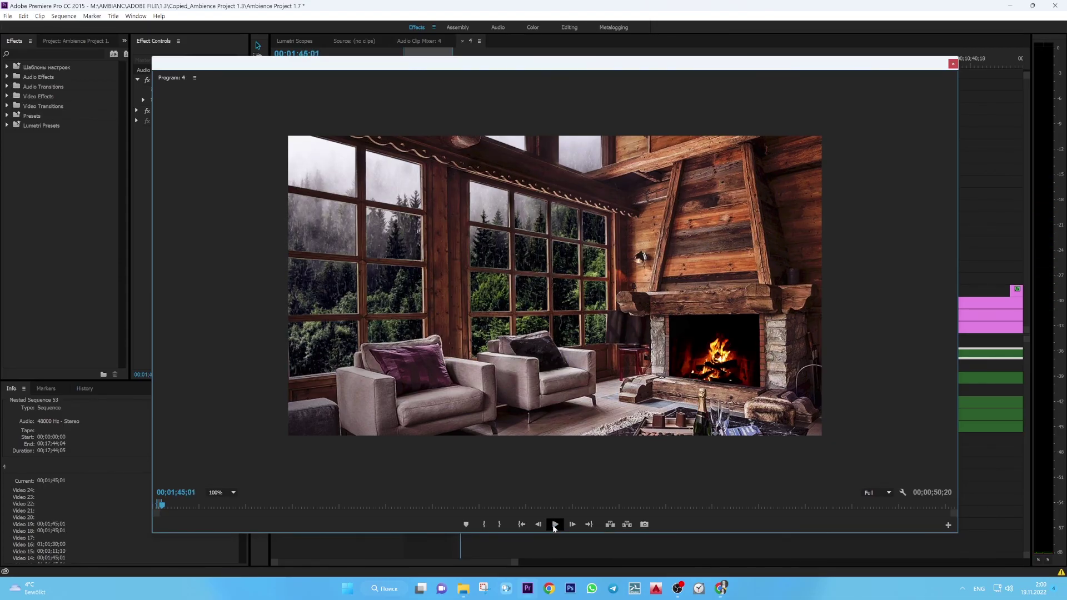